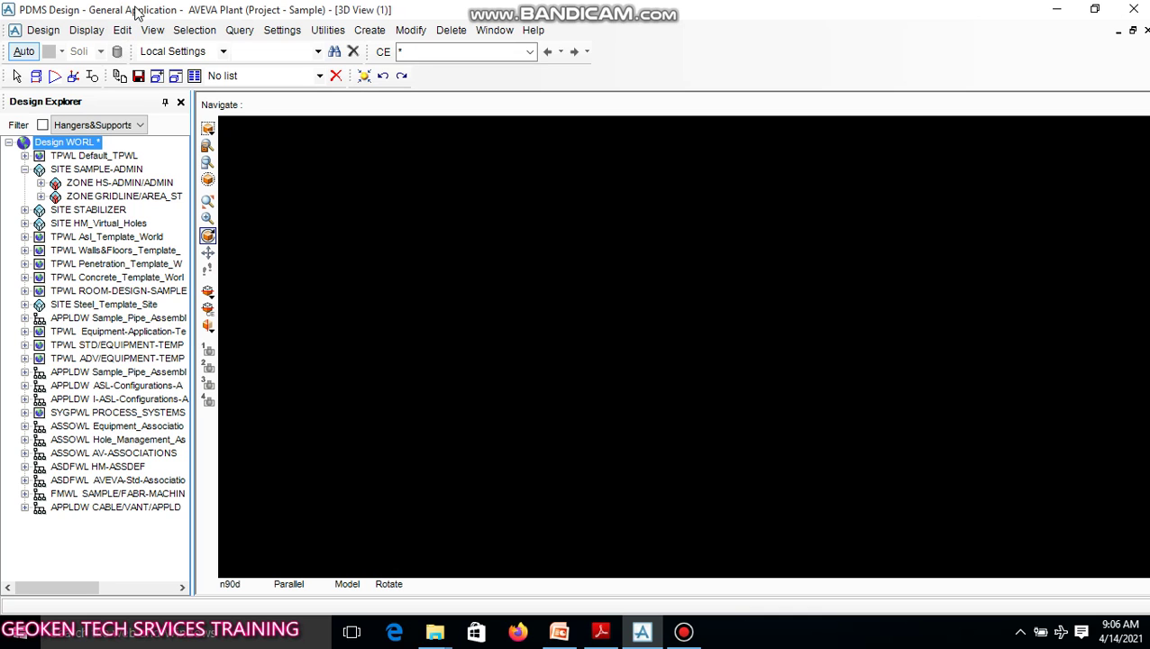
Open the Design menu to show the available design applications.
click(34, 31)
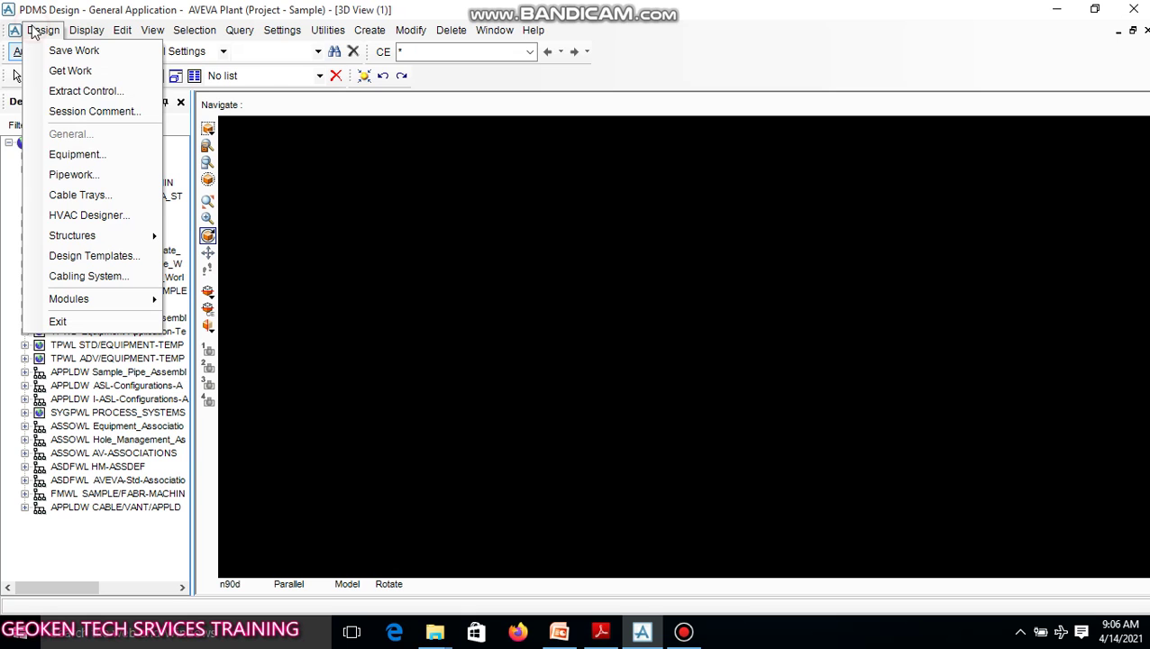
Switch to the Equipment Application, collapse and re-expand the Design world, and add it to the 3D view.
click(80, 155)
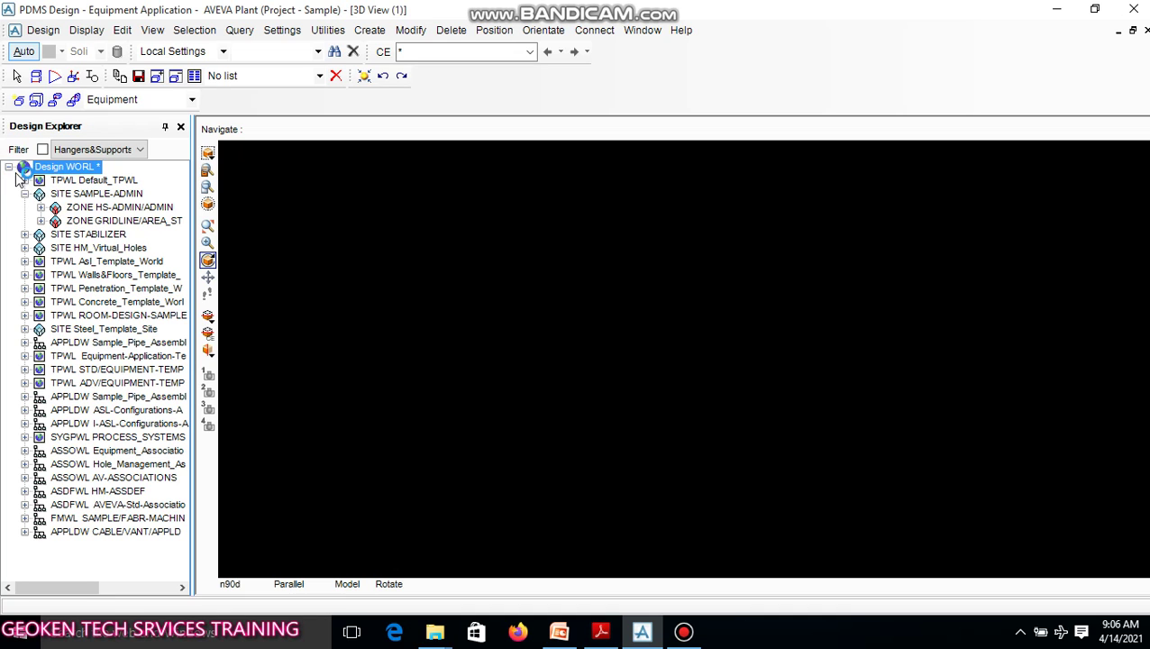
key(Left)
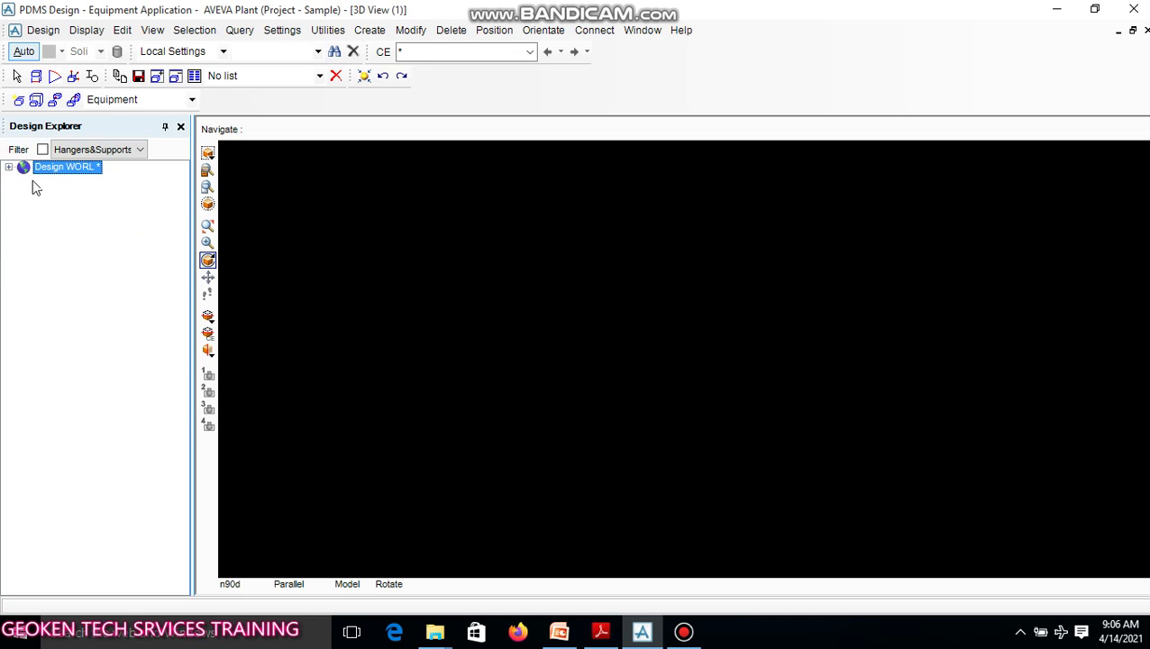
click(8, 167)
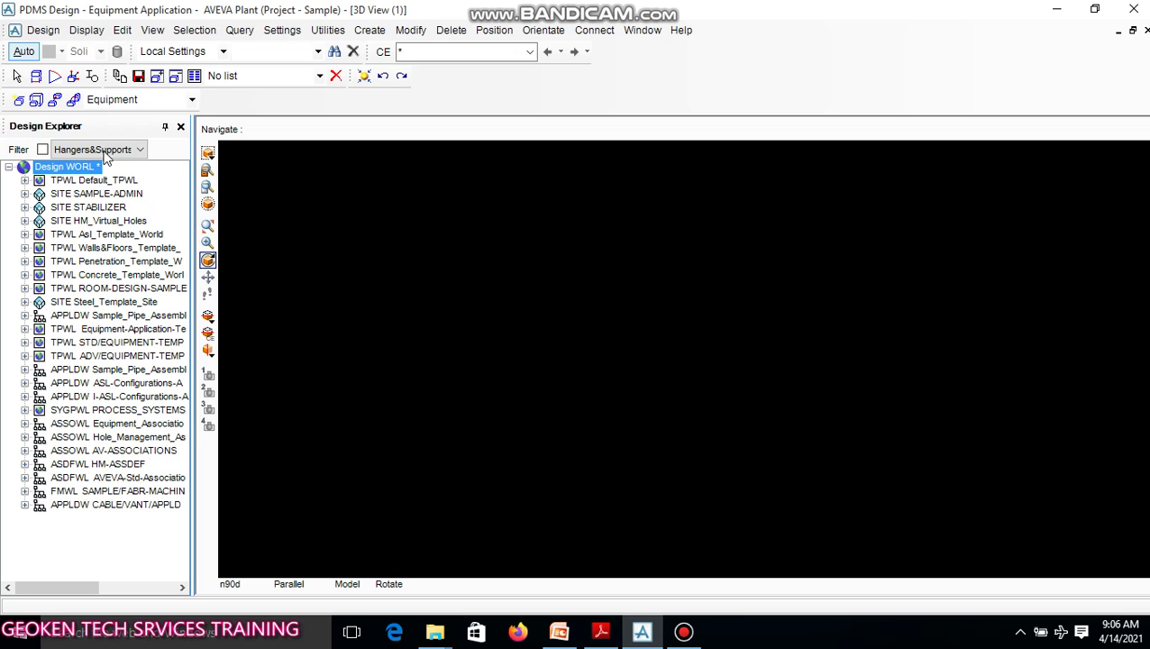
click(160, 81)
click(81, 169)
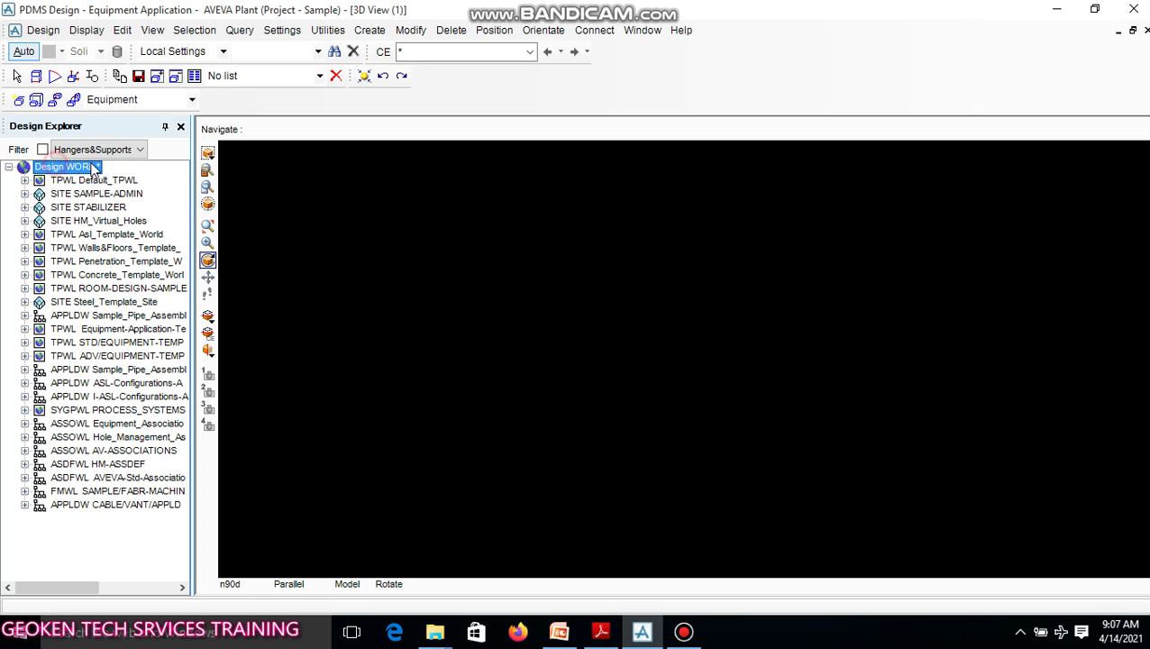
Create a new site under the Design world and name it AA.
click(367, 32)
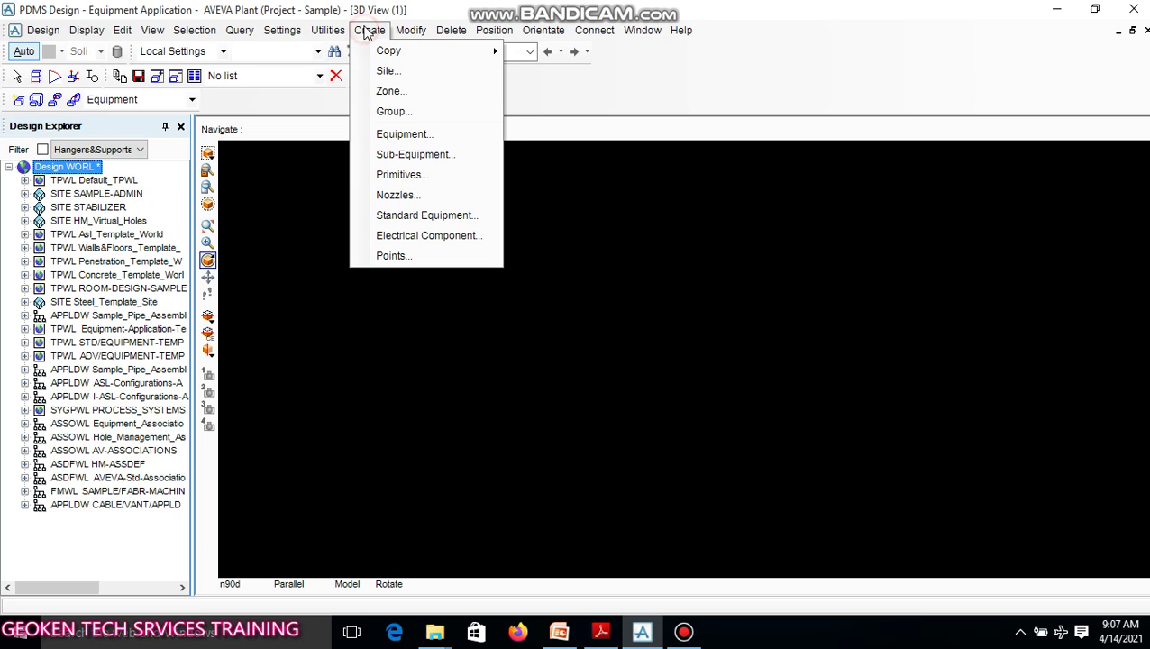
click(410, 72)
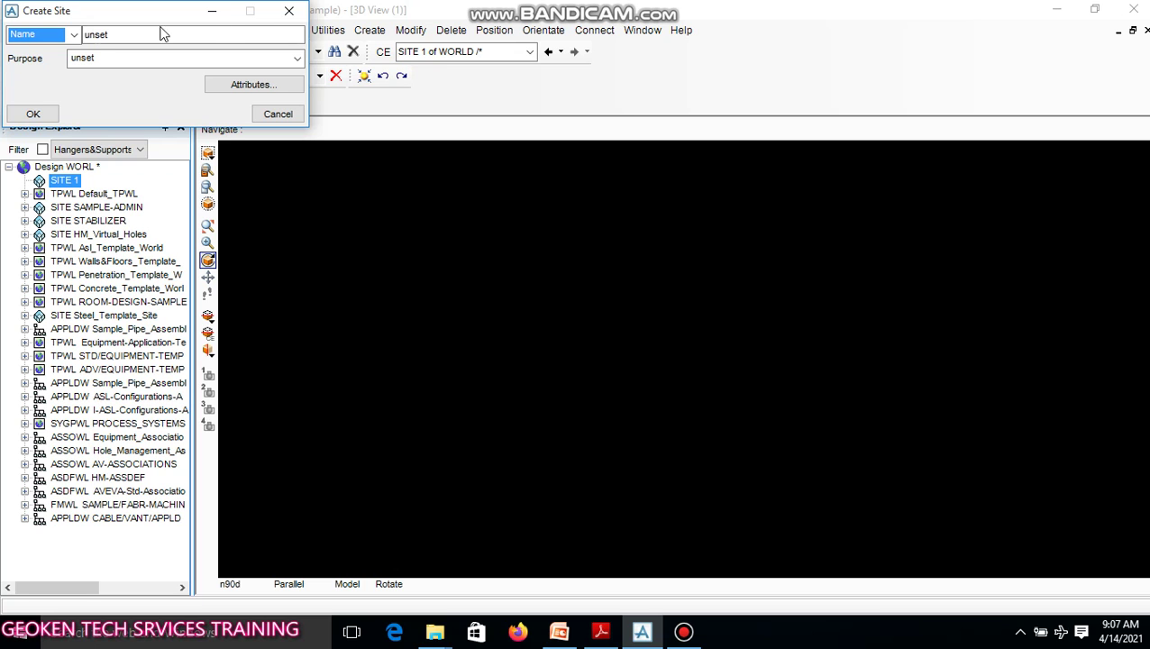
double_click(119, 35)
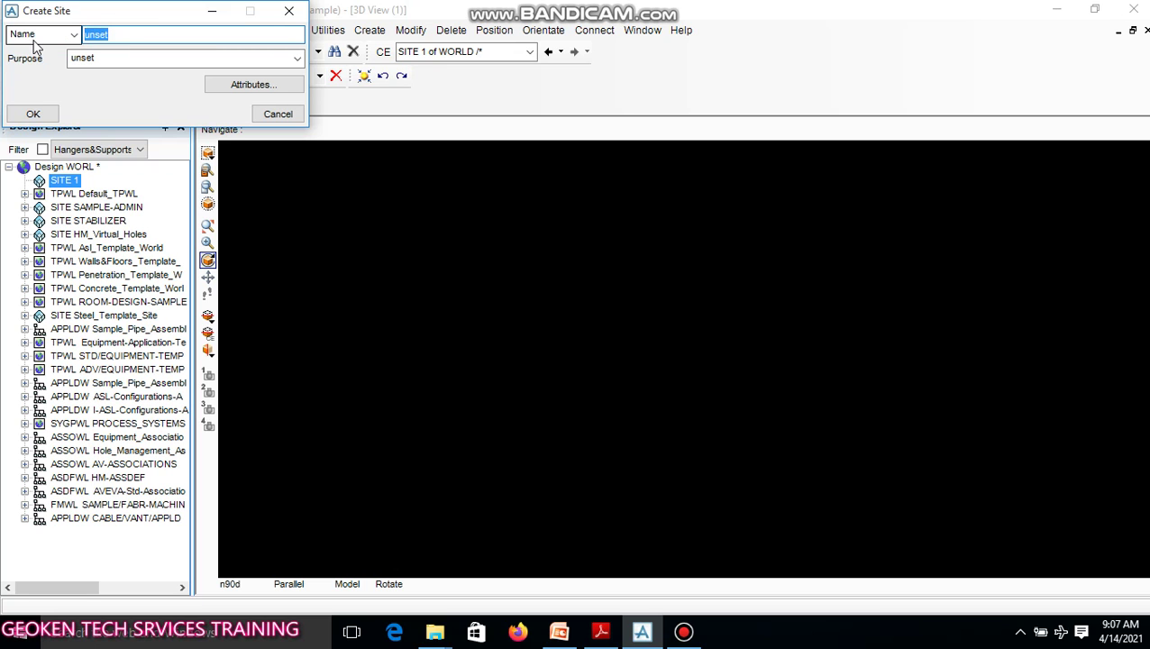
text(aa)
key(Tab)
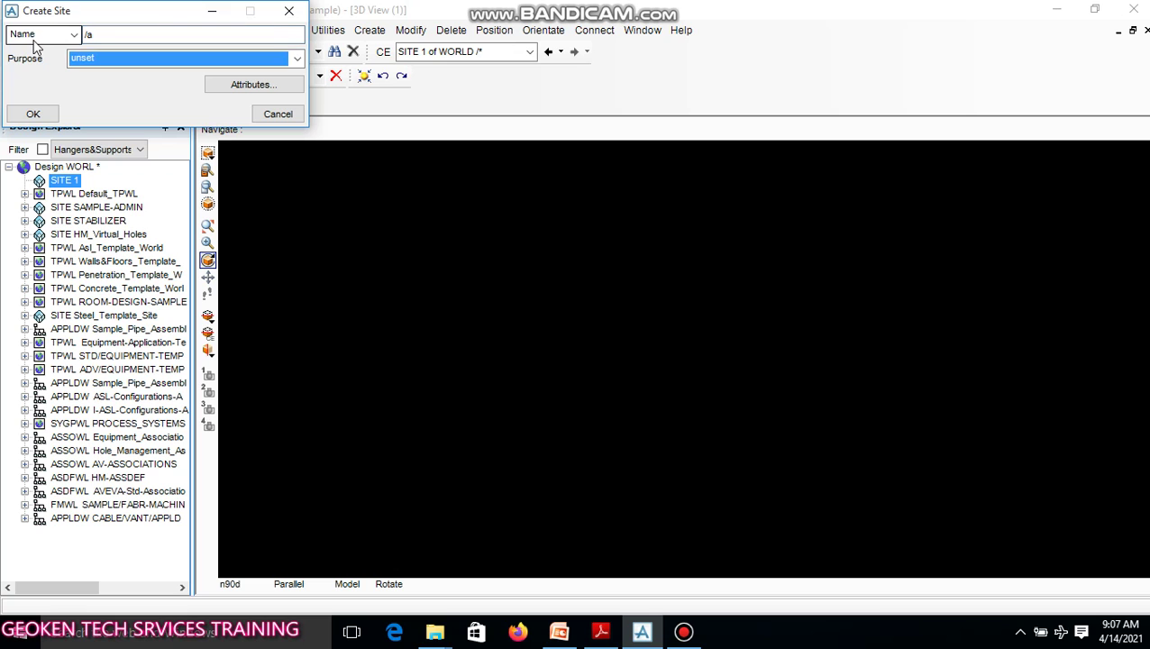
click(110, 34)
key(BackSpace)
key(BackSpace)
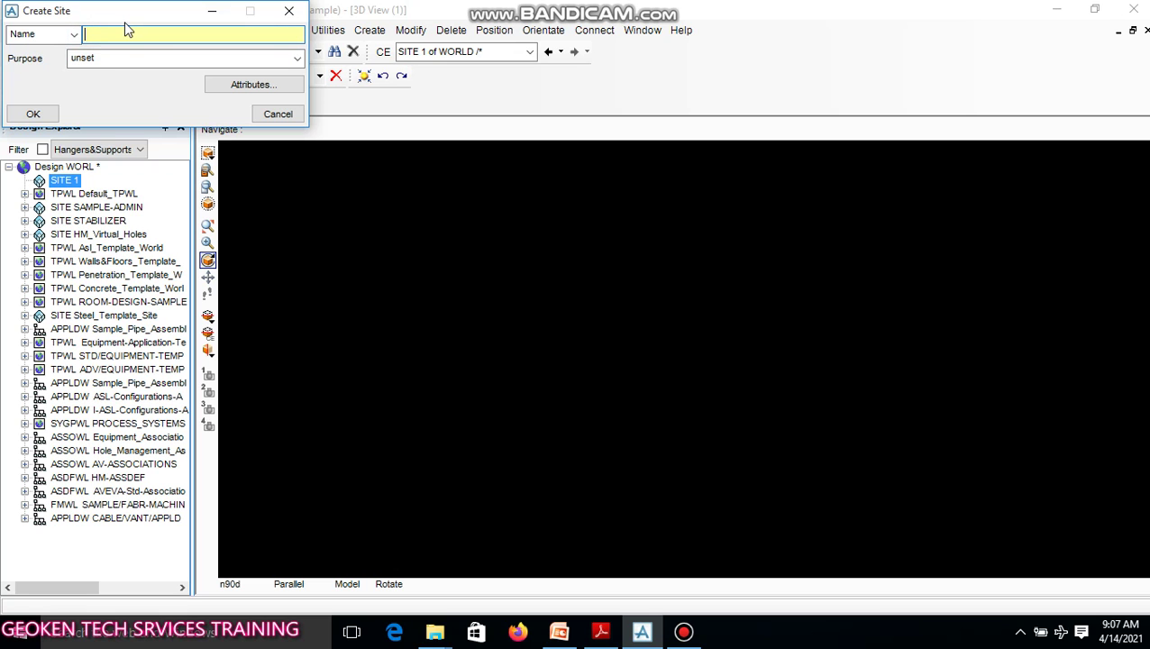
text(AA)
key(Tab)
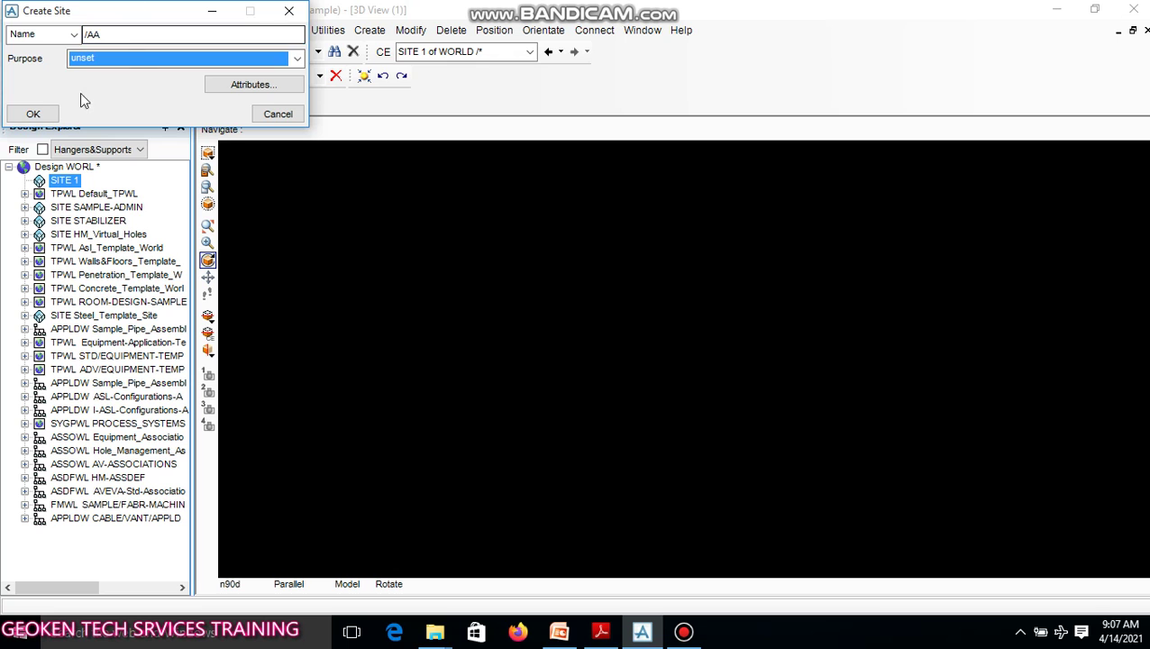
click(33, 114)
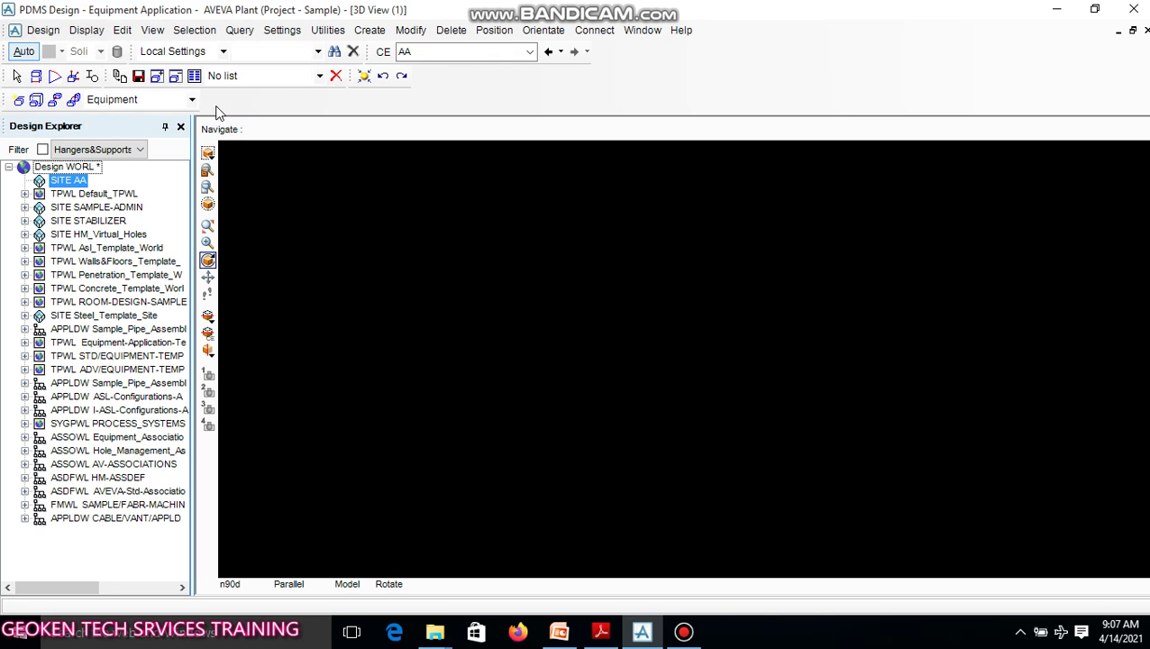
Create a zone in site AA, replacing the default 'unset' name with EQPMENT.
click(370, 30)
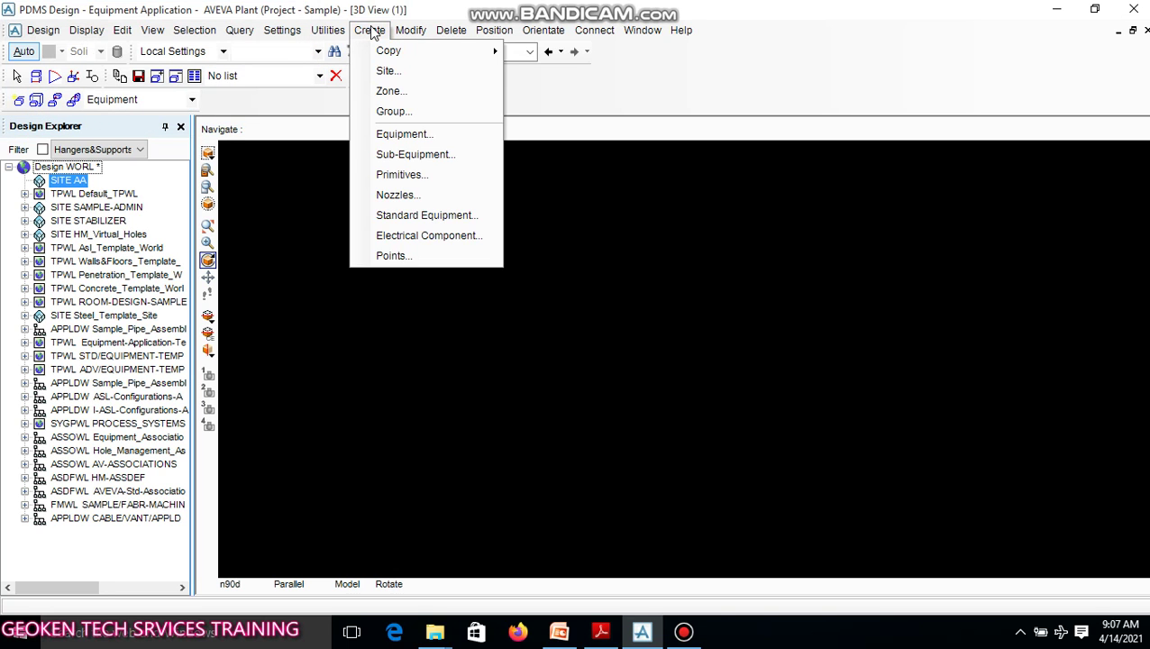
click(389, 92)
click(124, 36)
drag(124, 37, 72, 36)
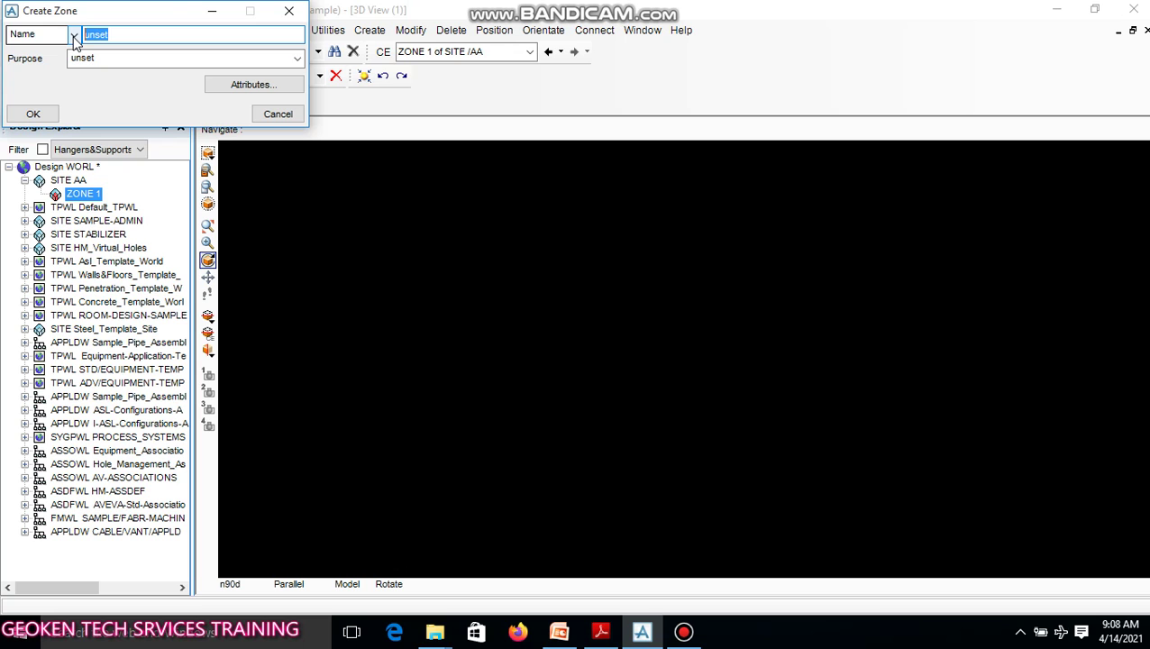
text(EQ)
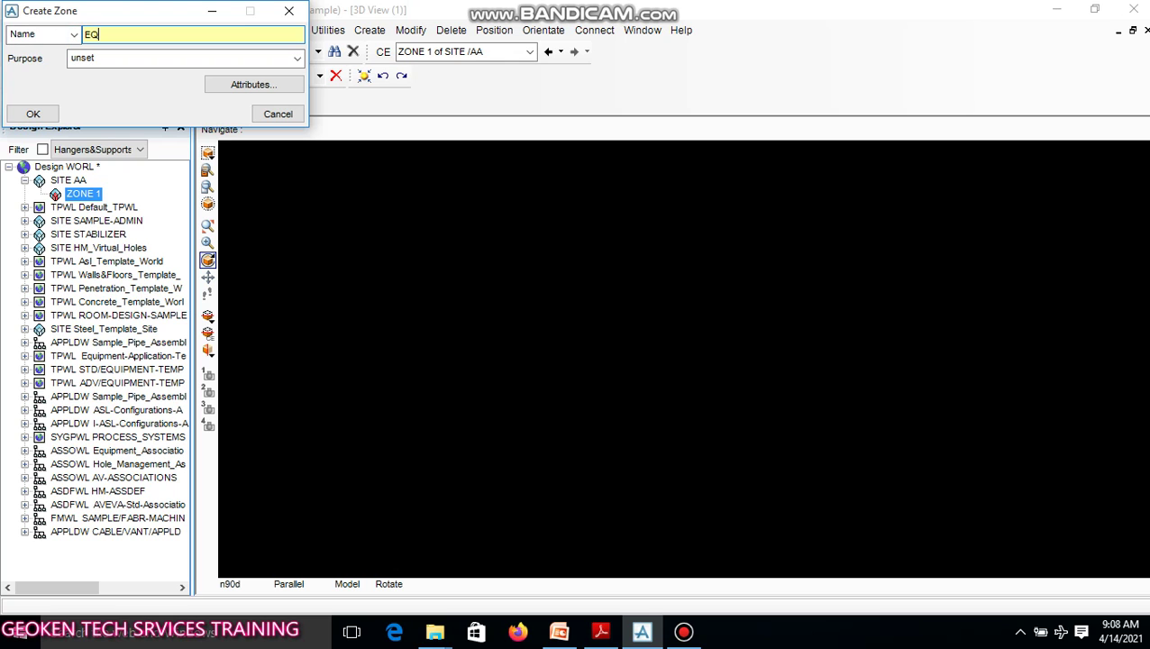
text(PMENT)
key(Tab)
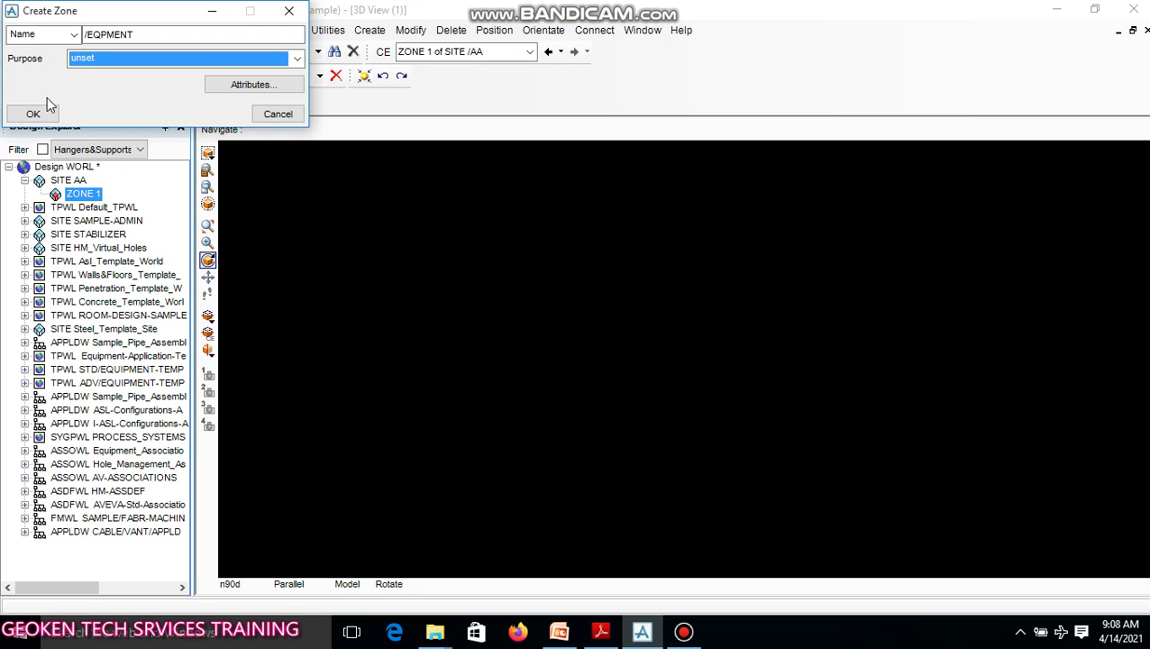
click(32, 115)
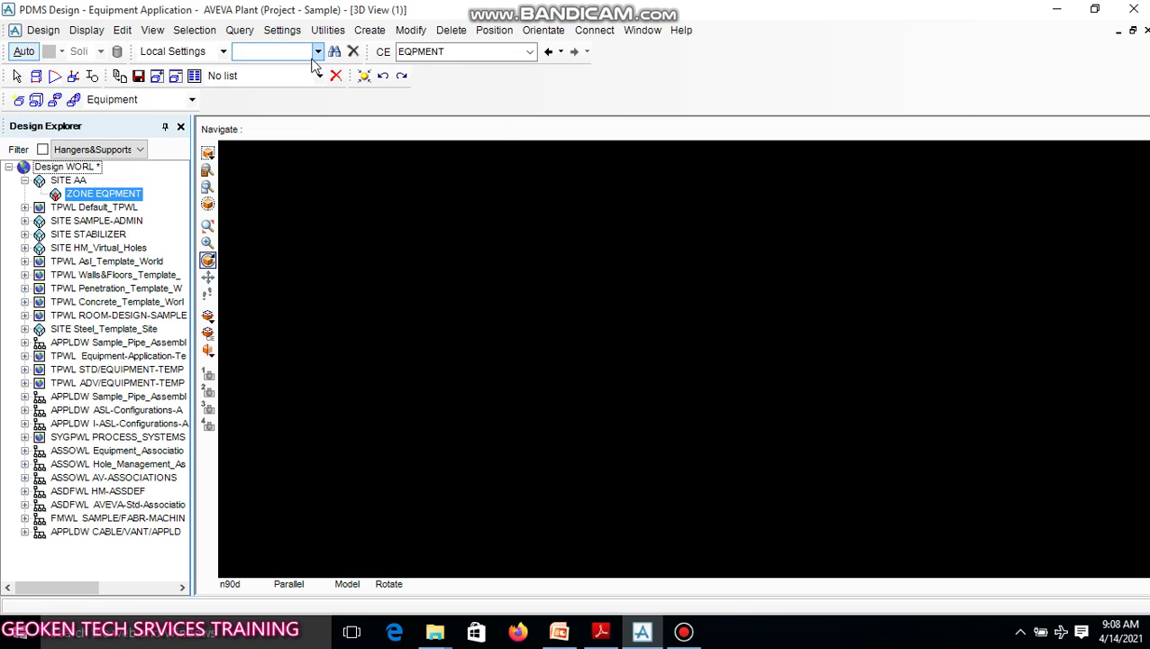
Start a new equipment item in zone EQPMENT and name it D1201.0.
click(370, 30)
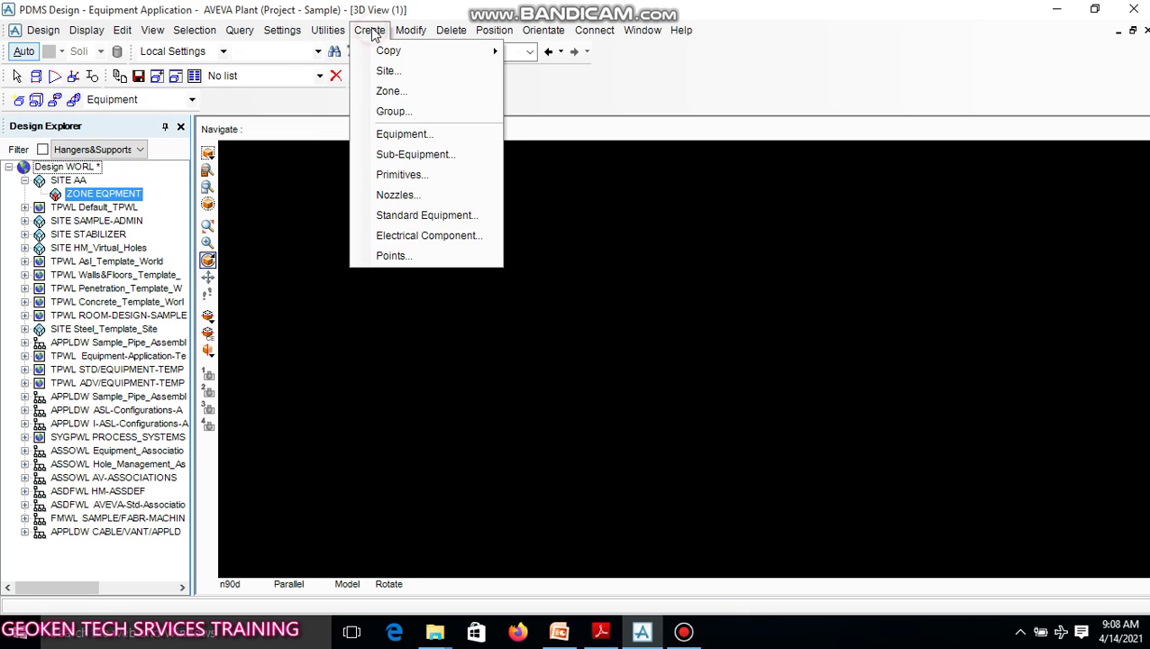
click(417, 134)
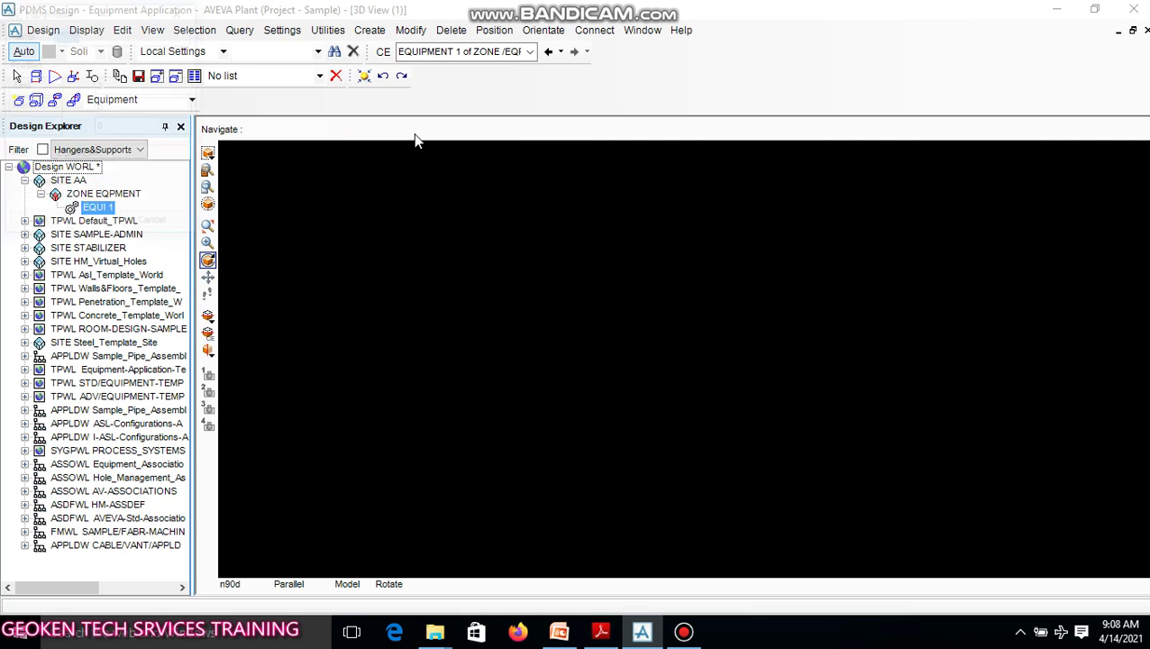
click(596, 634)
scroll(595, 264, down, 1)
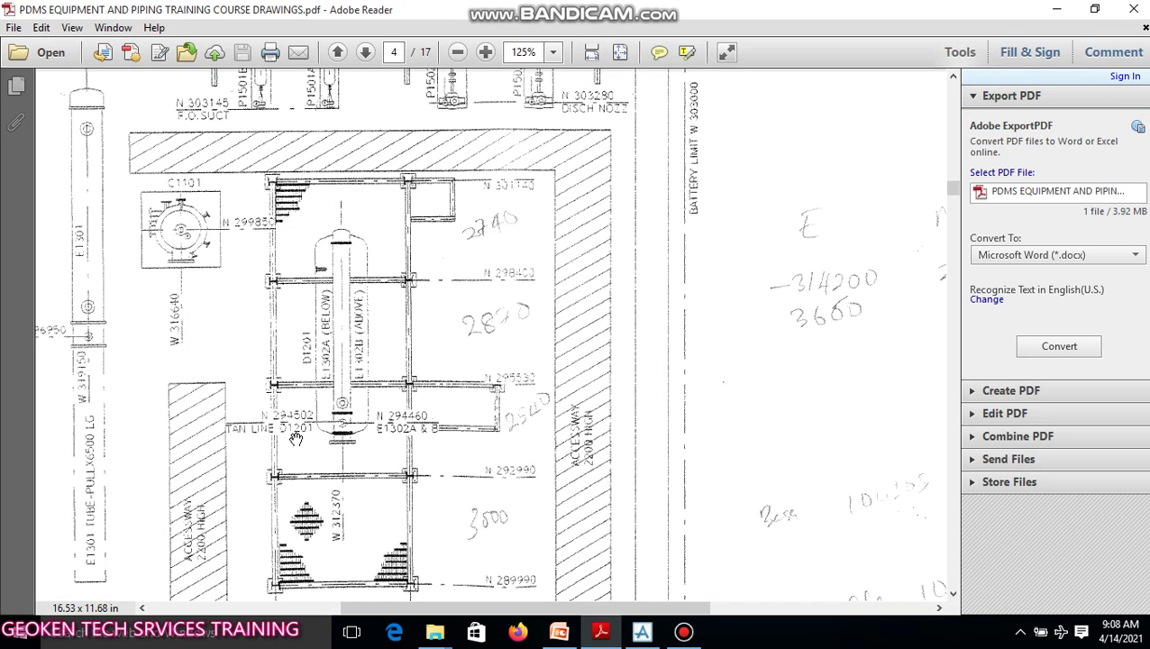
click(642, 632)
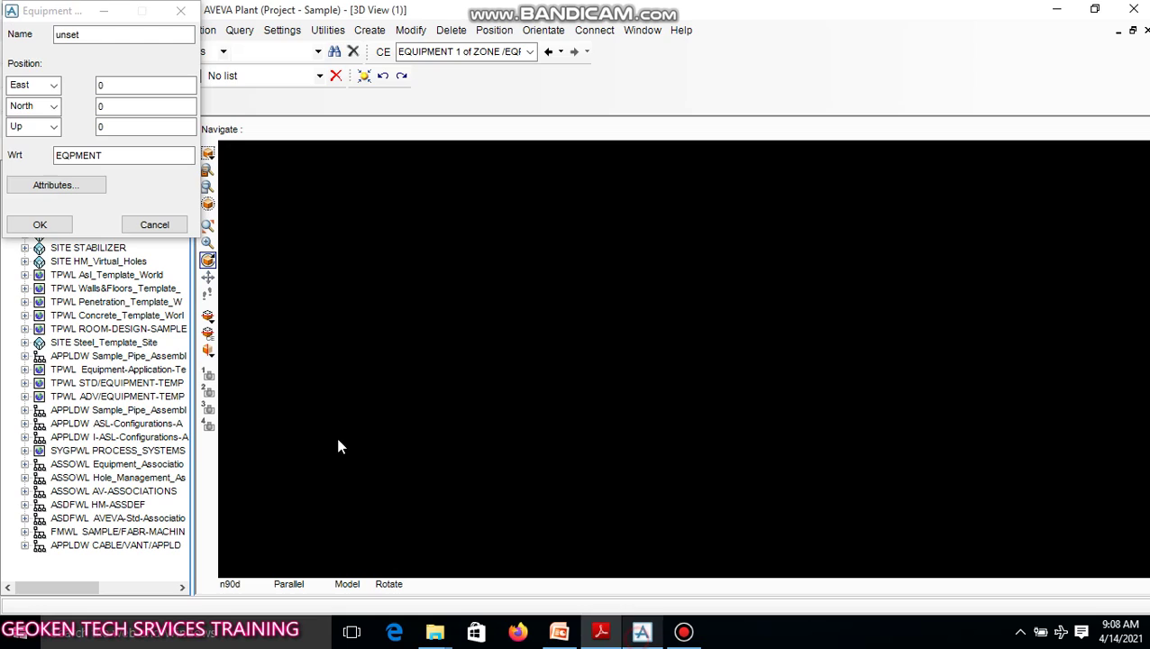
drag(119, 36, 27, 40)
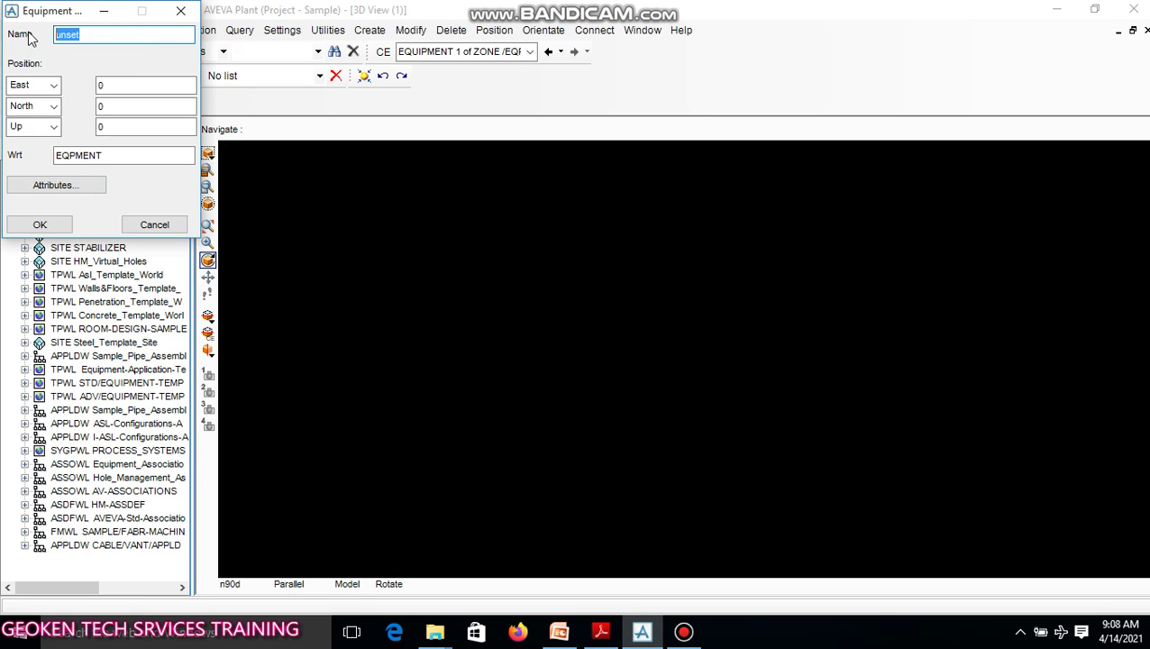
text(D1201.0)
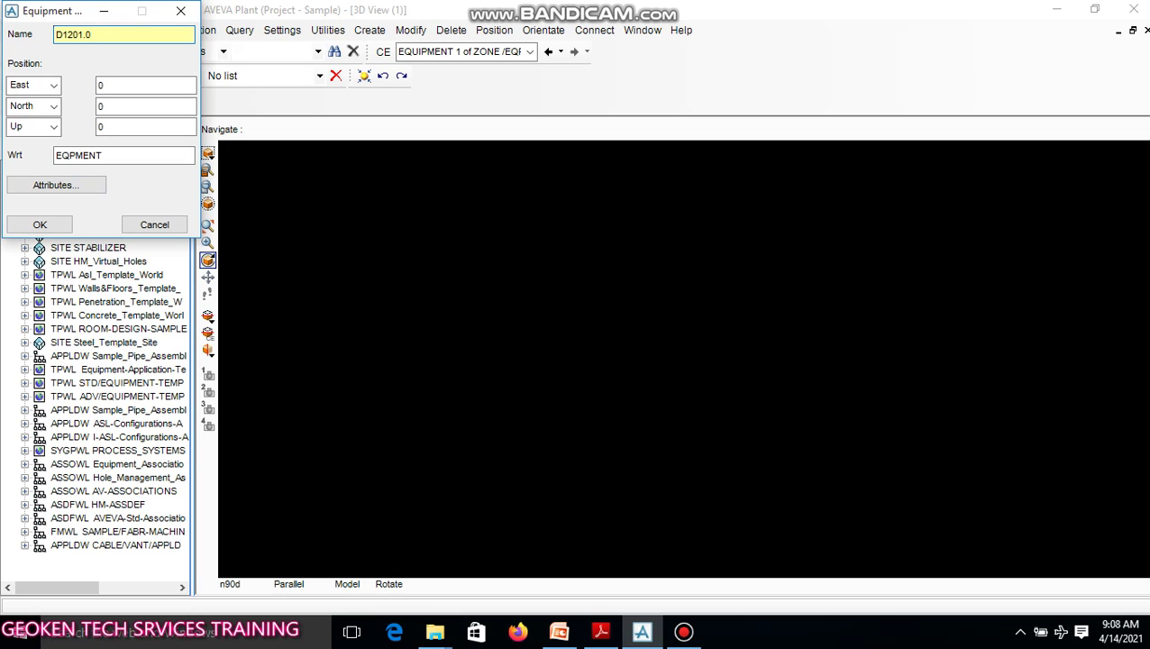
key(Return)
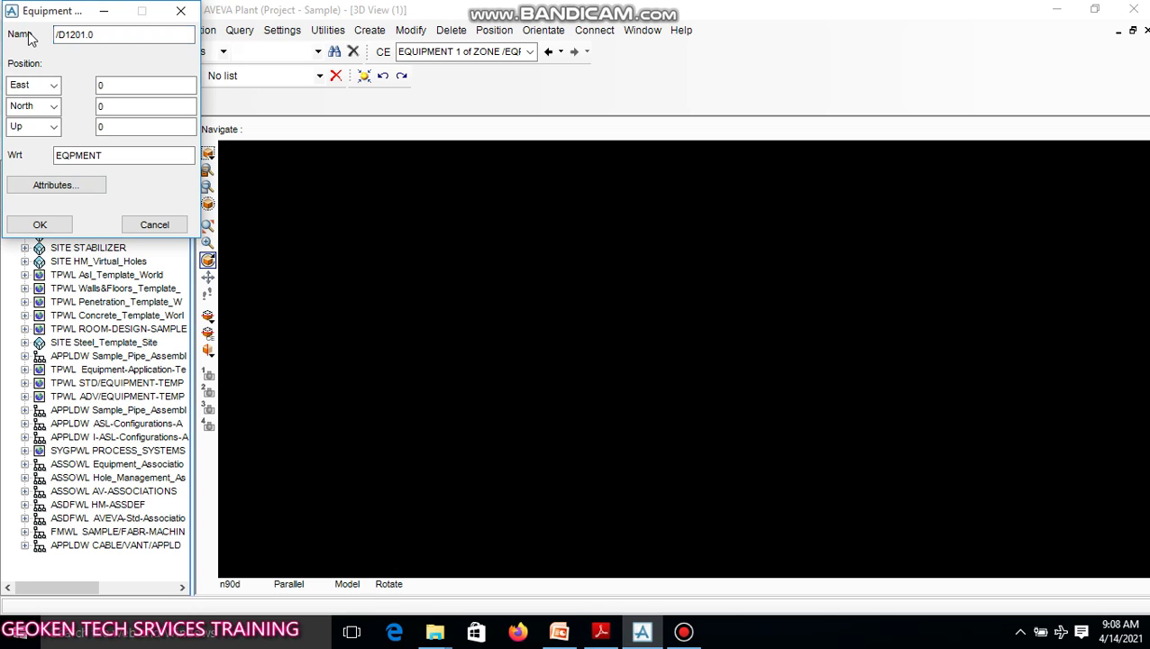
Change the first position direction from East to West.
click(56, 91)
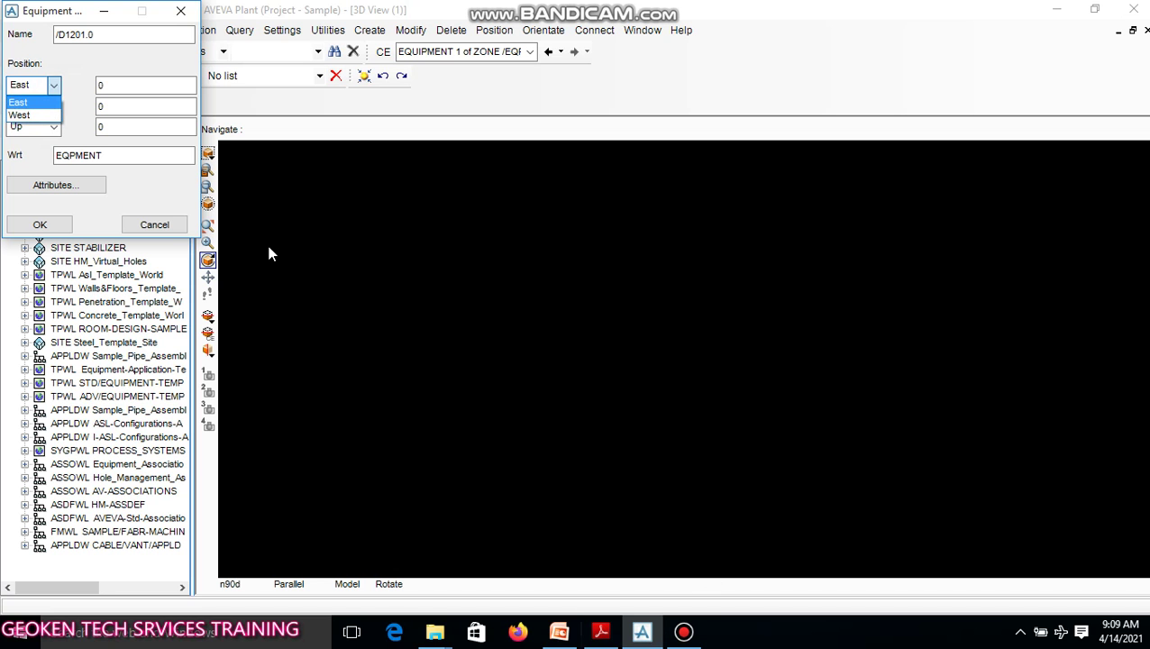
click(20, 114)
click(541, 461)
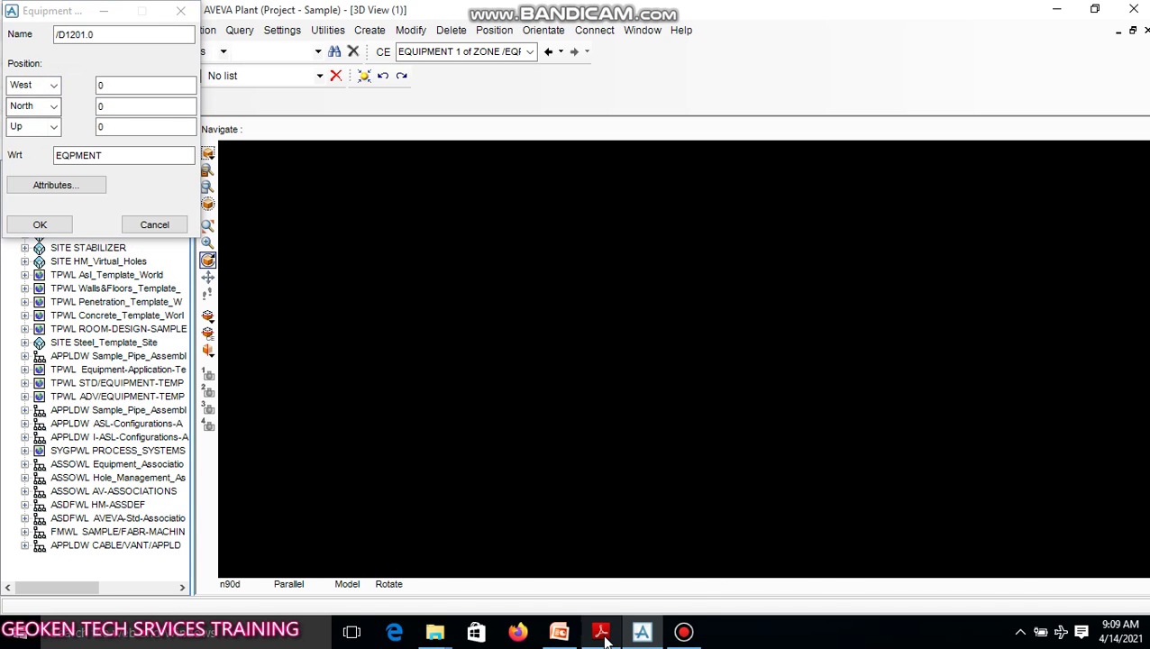
click(601, 633)
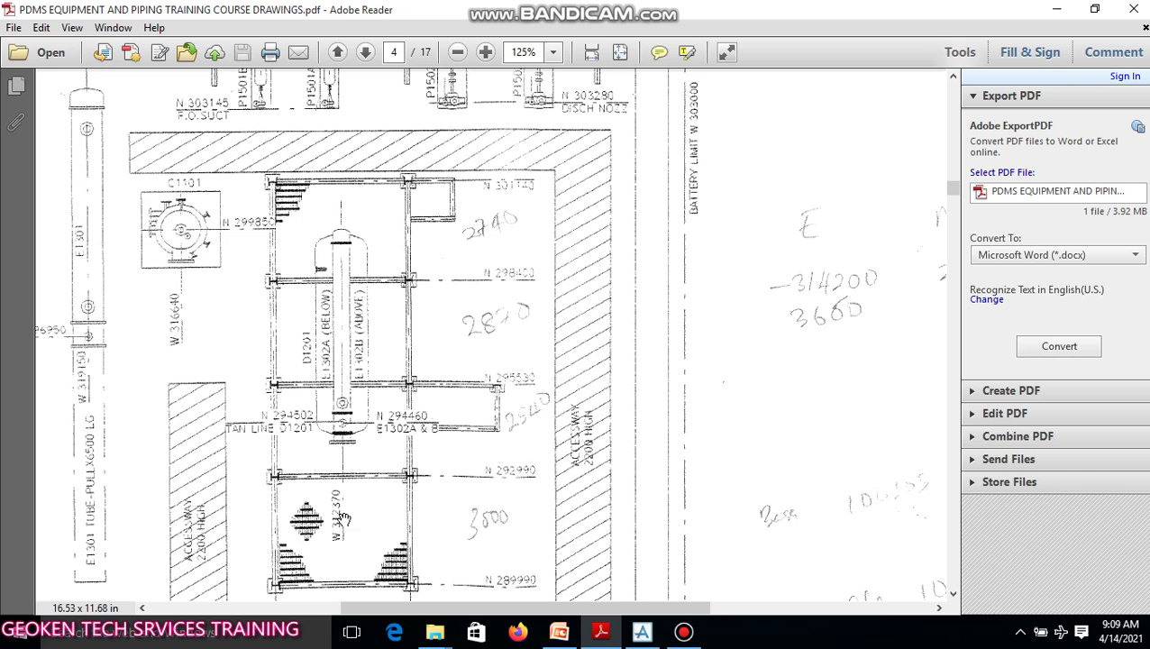
click(642, 634)
Enter West 312370 and North 294502 from the PDF drawing.
double_click(123, 87)
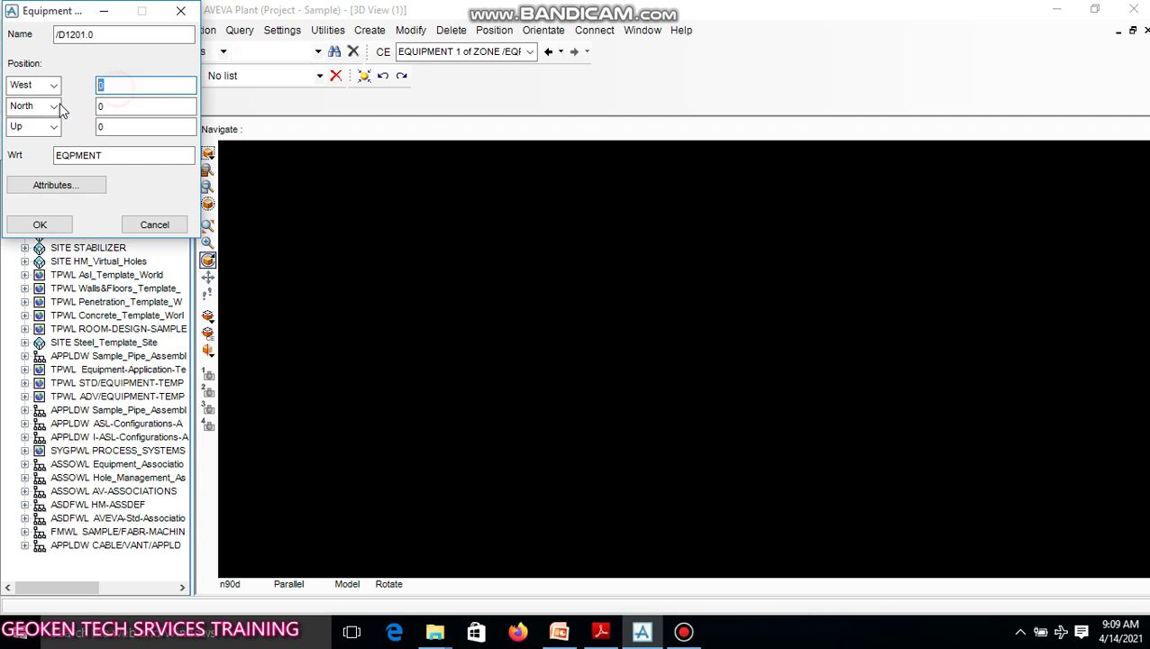
text(31237)
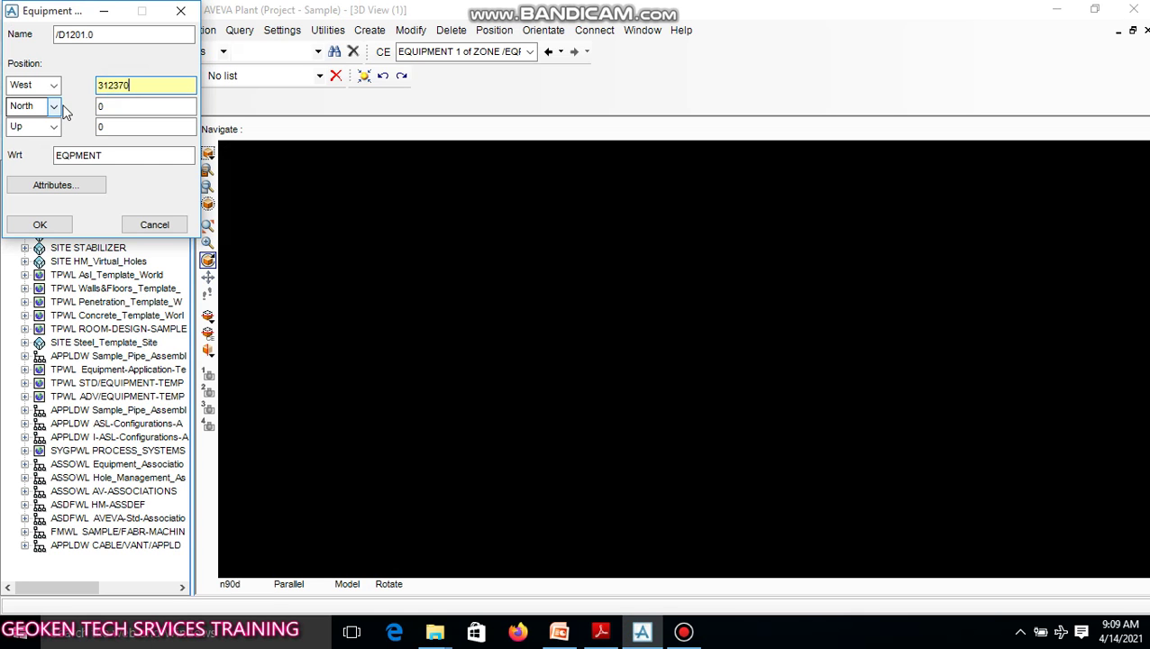
key(Return)
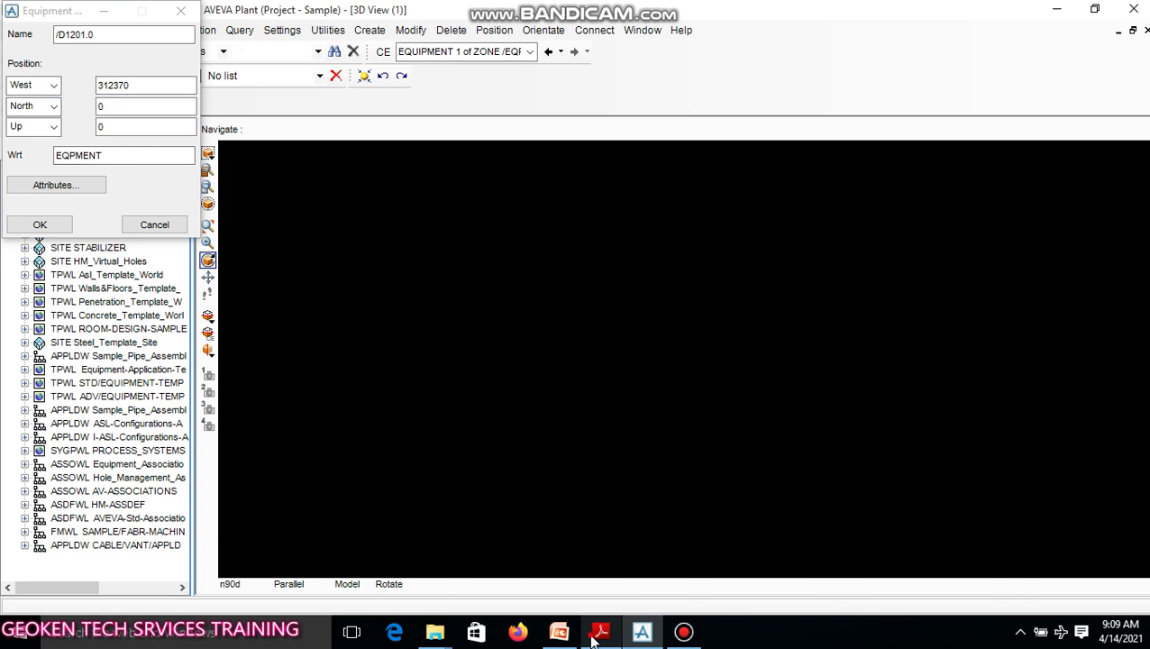
click(600, 632)
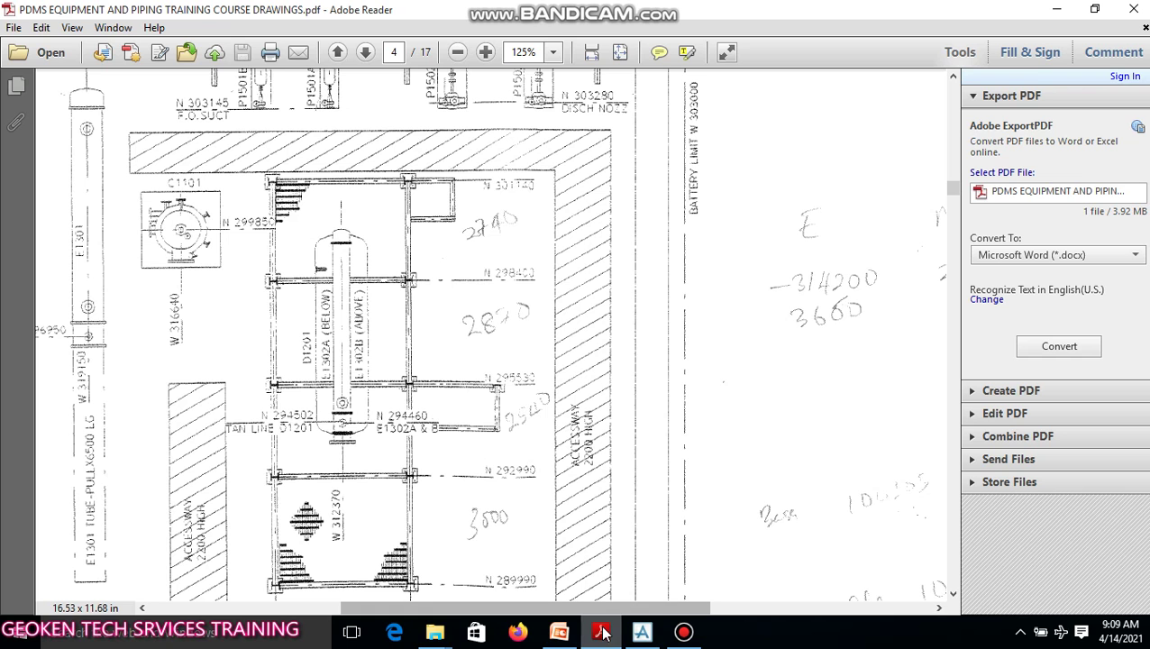
click(642, 634)
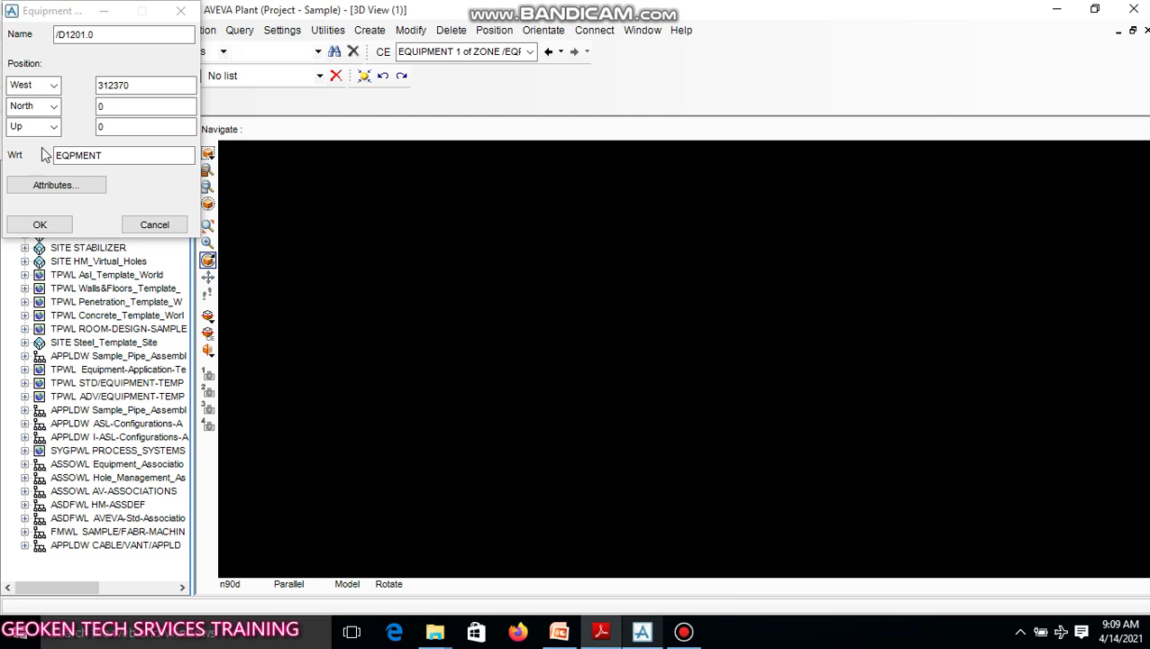
double_click(116, 106)
text(294502)
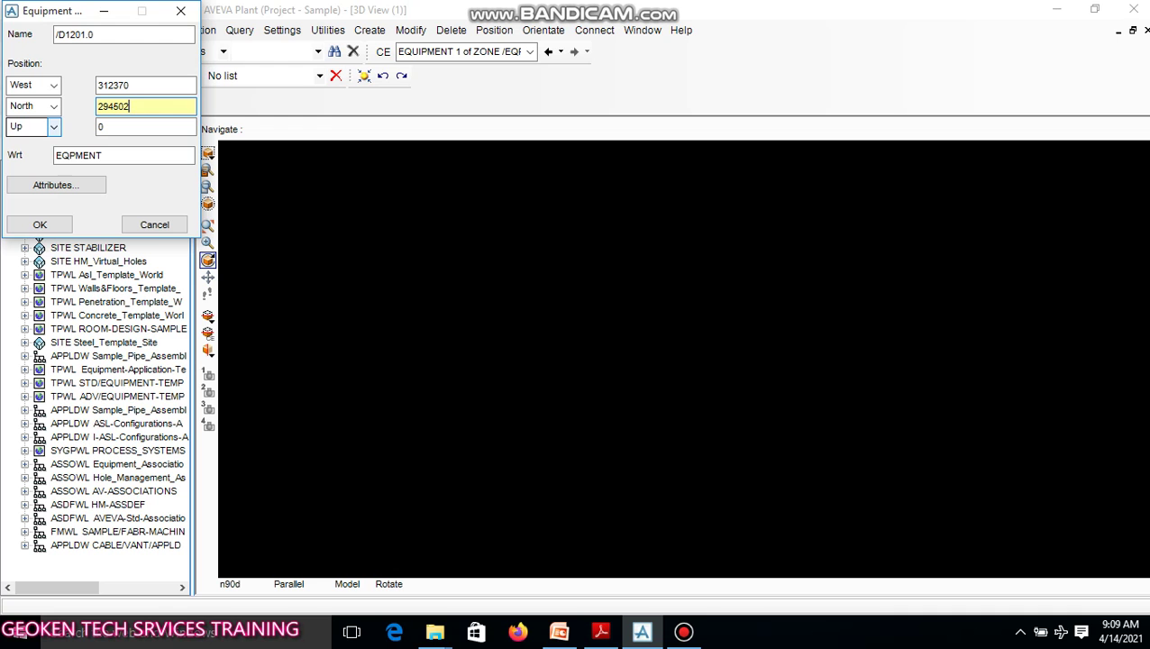
key(Tab)
Enter Up 106170 and create equipment D1201.0 at that position.
click(600, 634)
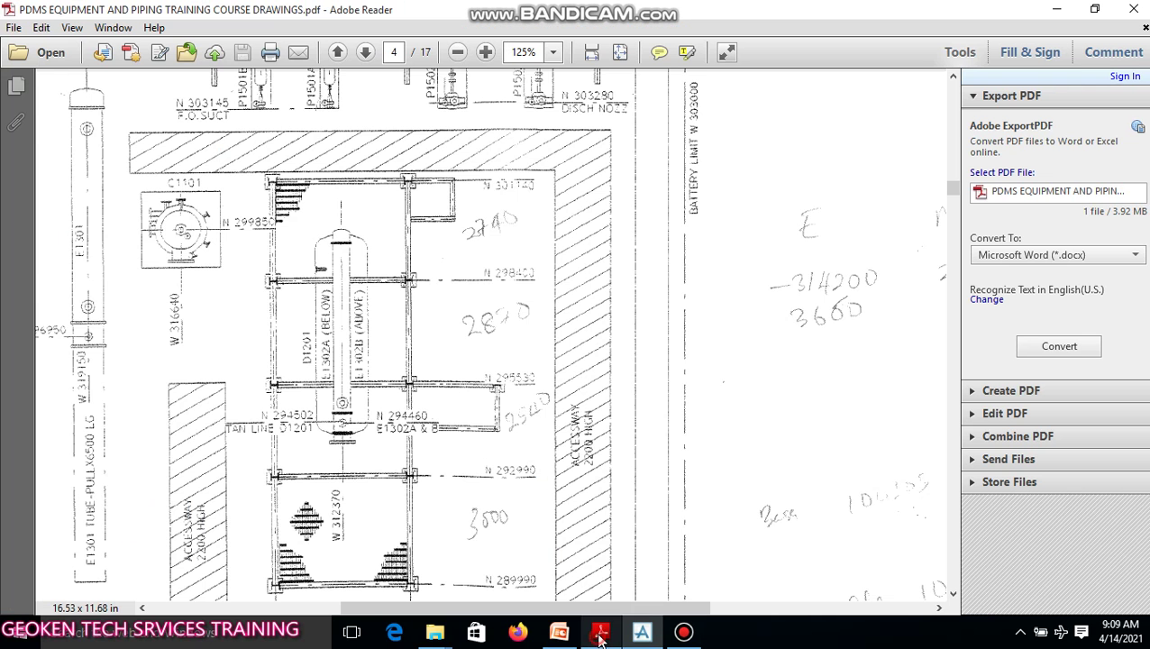
scroll(541, 607, right, 5)
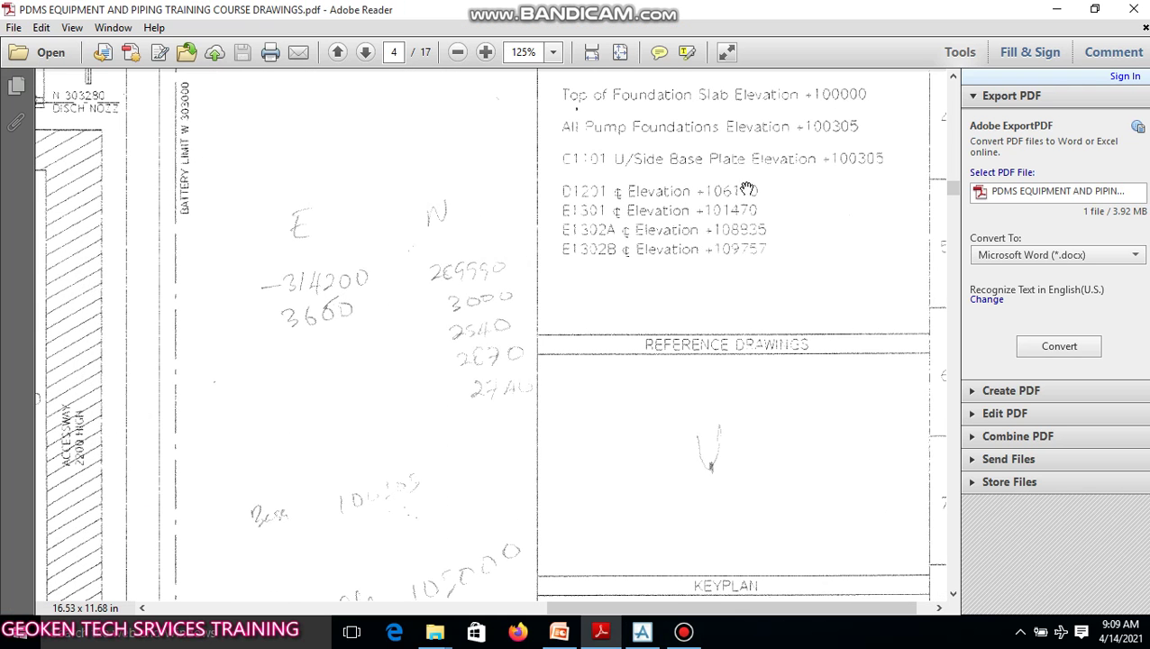
click(642, 632)
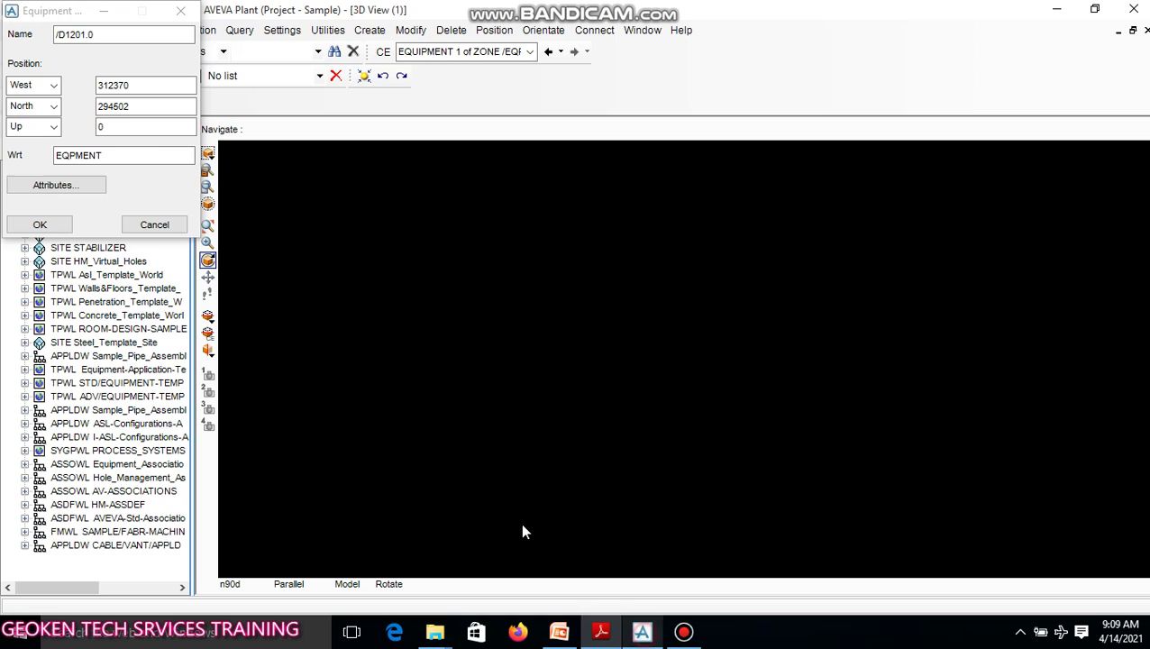
double_click(101, 127)
text(1)
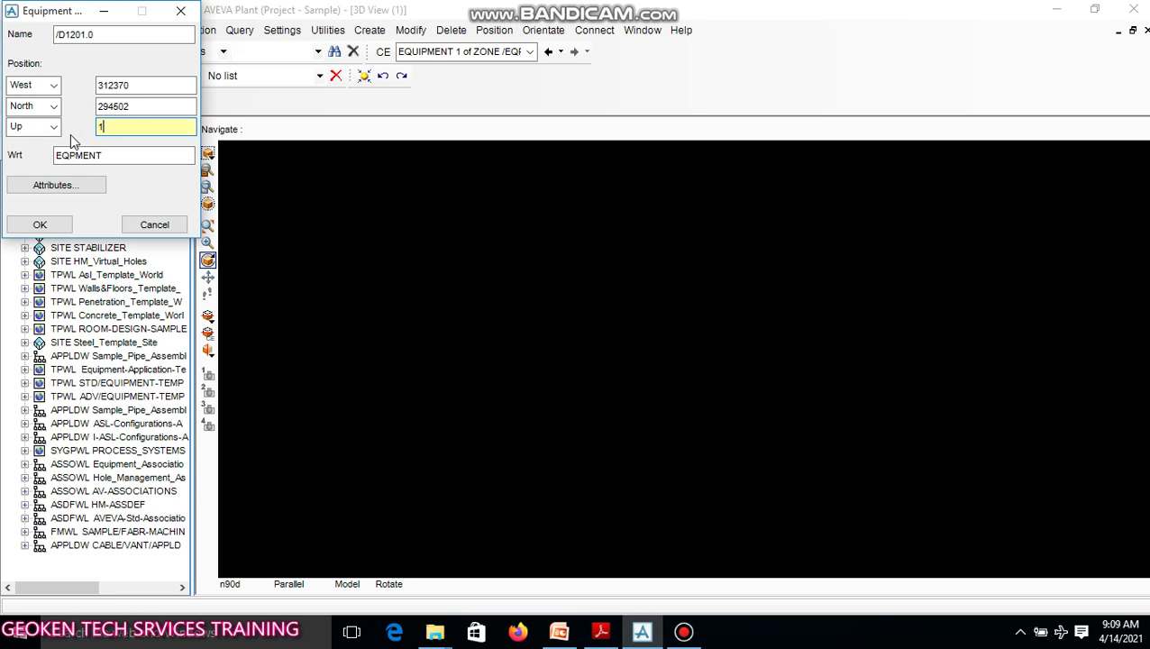
text(06170)
key(Tab)
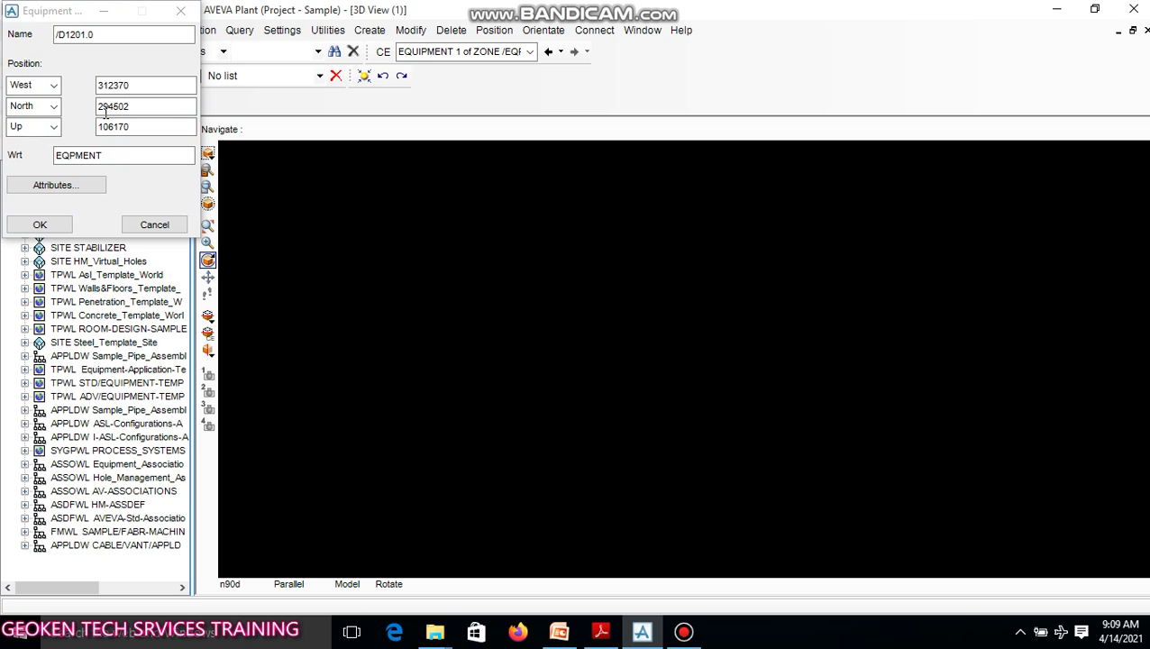
click(45, 224)
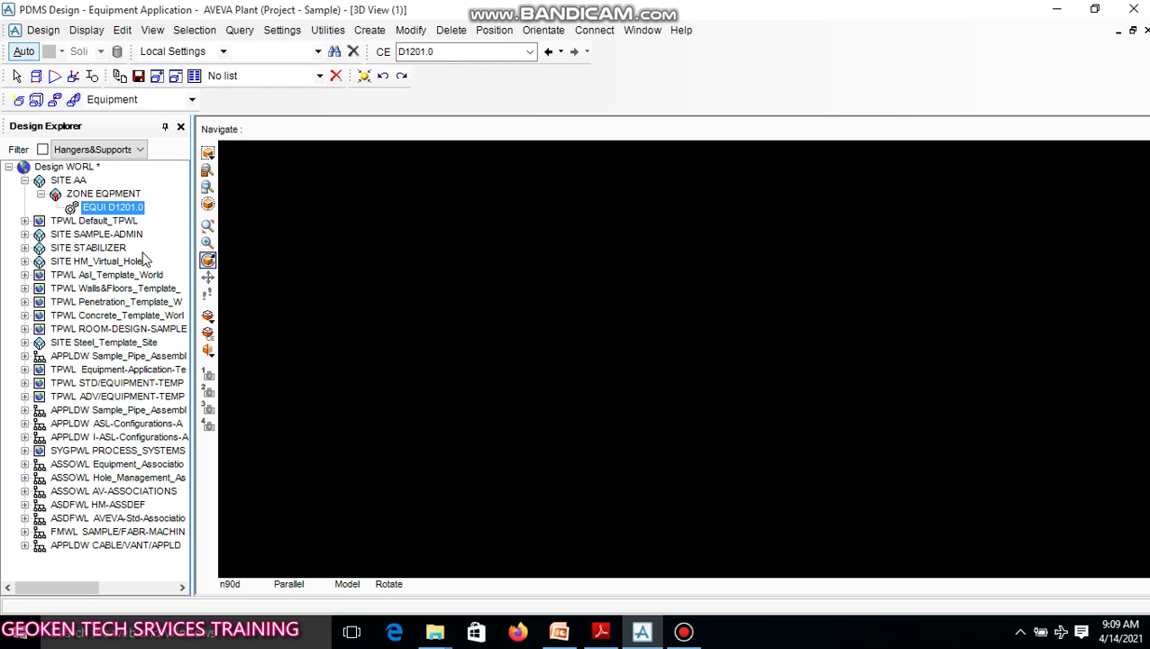
Apply D1201.0's explicit position West 312370, North 294502, Up 106170 relative to World.
click(108, 207)
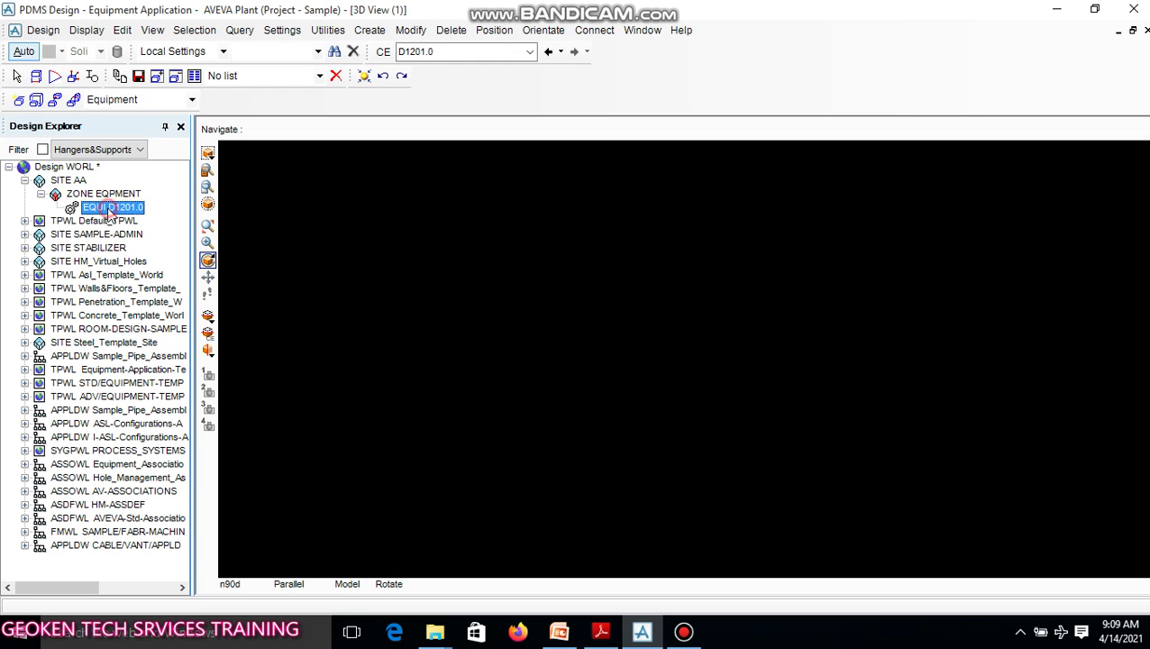
click(494, 30)
click(526, 50)
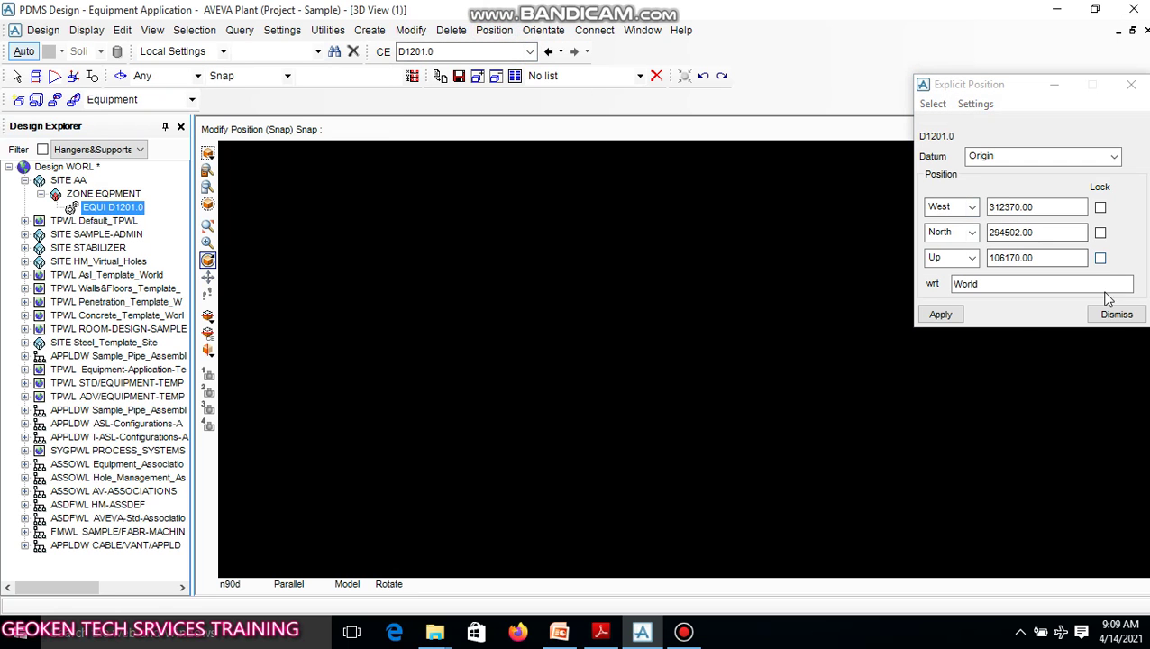
click(957, 318)
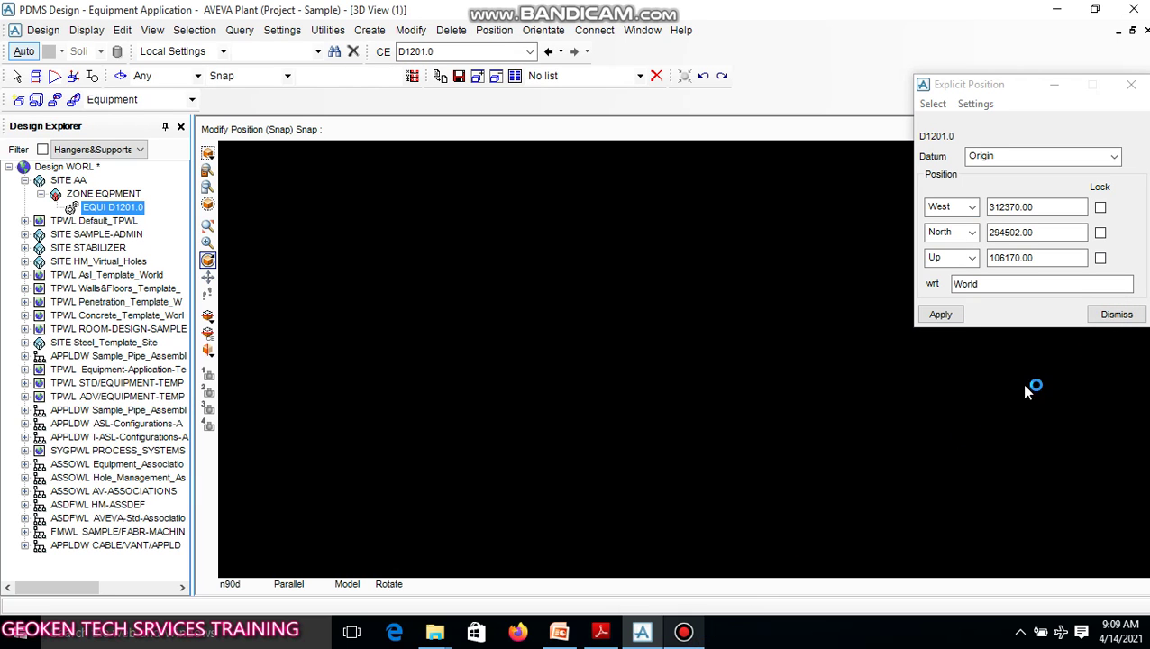
click(1117, 316)
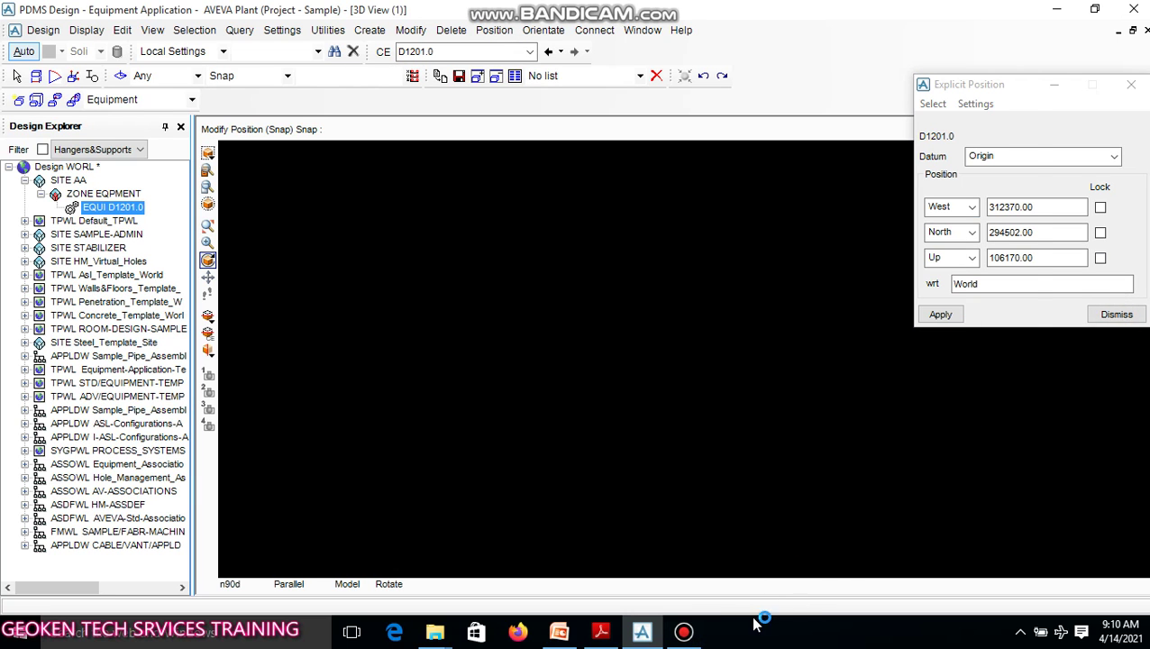